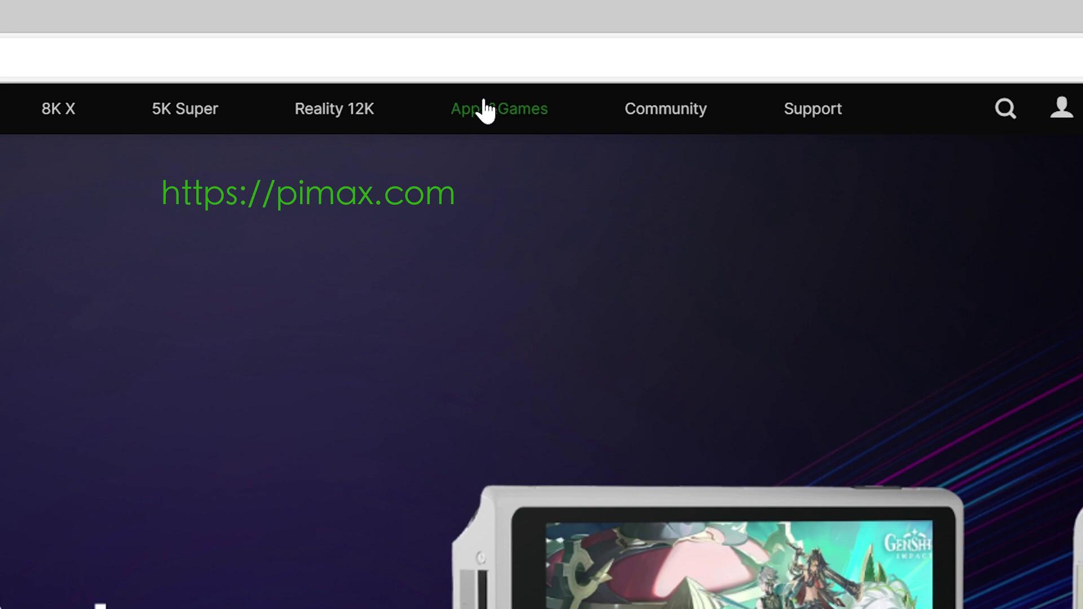
# Show the Apps & Games store, clear the duplicate download and launch PimaxClientSetup
pyautogui.click(487, 110)
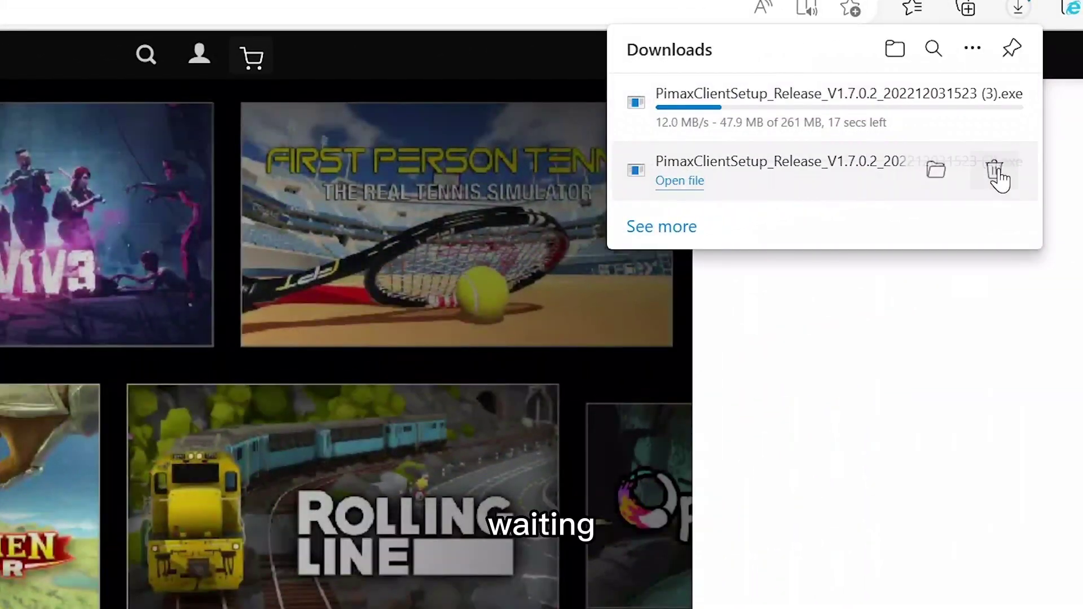
pyautogui.click(994, 174)
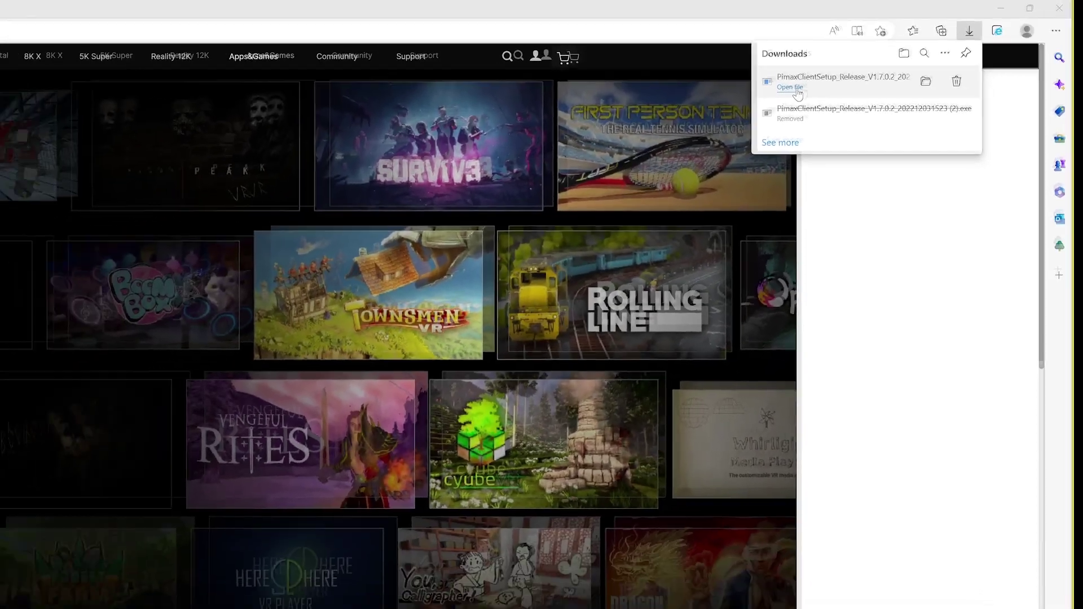
pyautogui.click(840, 74)
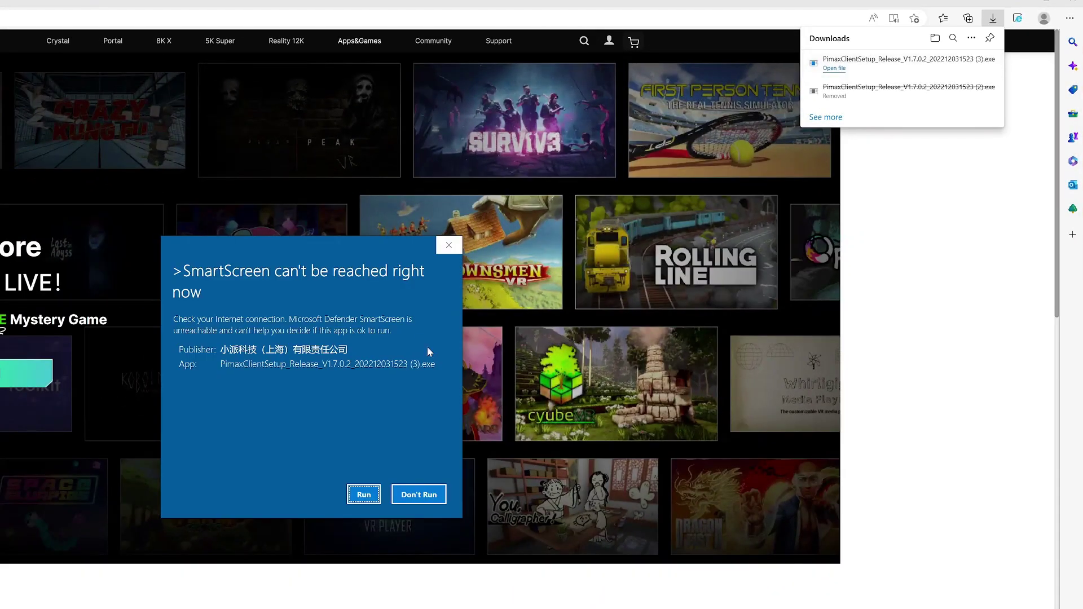
# Run the installer past SmartScreen and install Pimax in English with a desktop shortcut
pyautogui.click(362, 497)
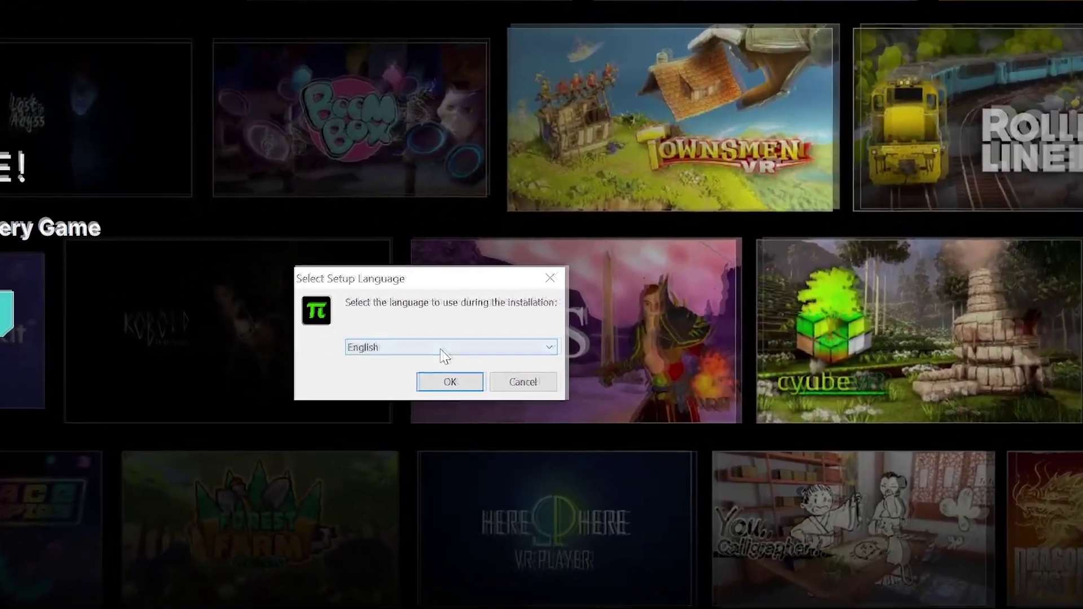
pyautogui.click(484, 330)
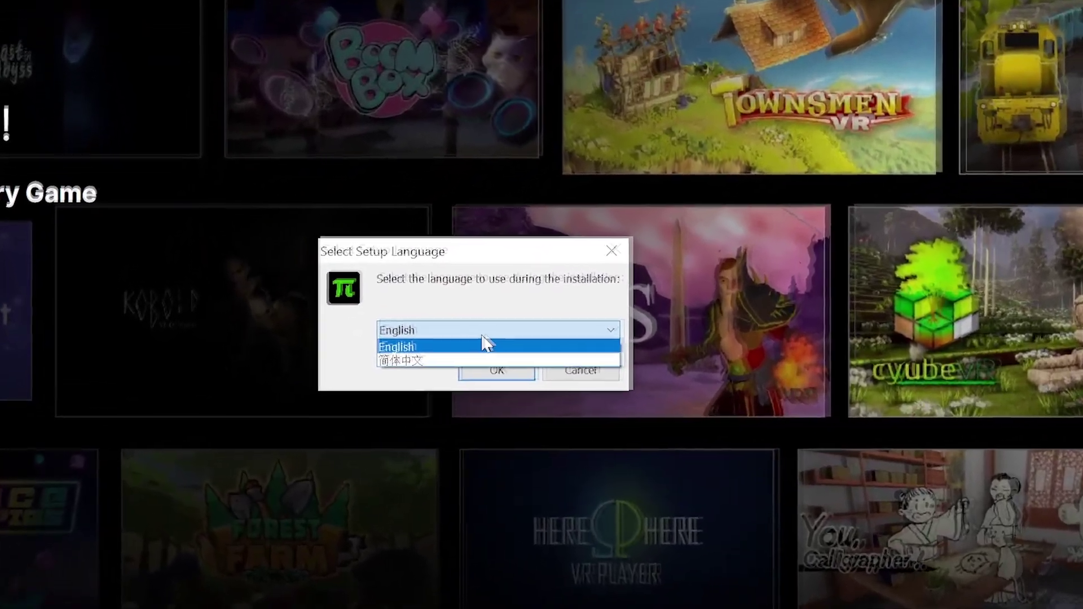
pyautogui.click(497, 370)
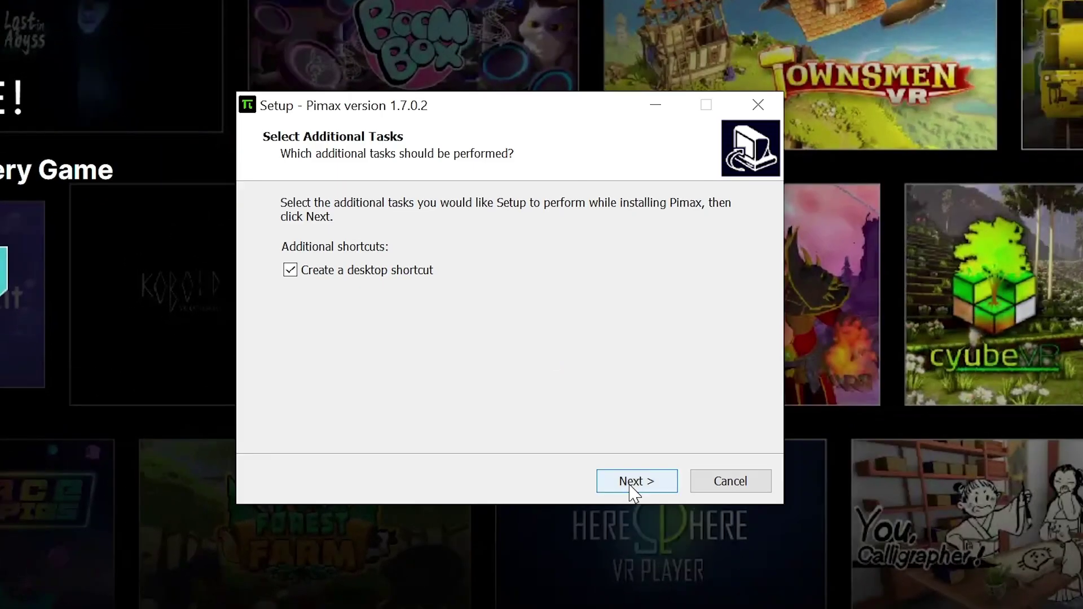
pyautogui.click(633, 483)
pyautogui.click(633, 483)
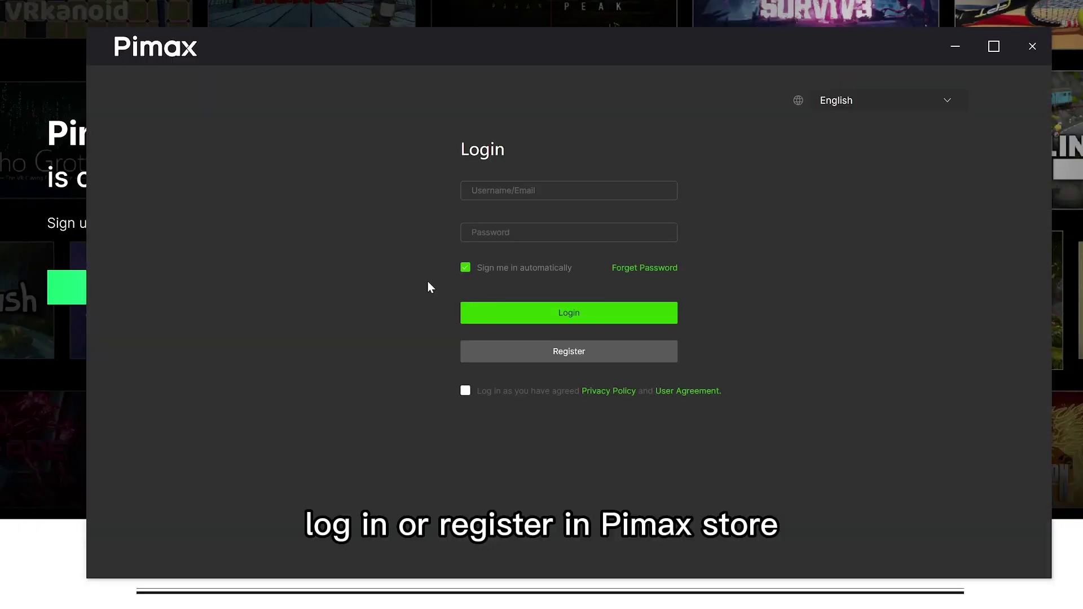
# Enter the account email in the Username/Email field and move to the password
pyautogui.click(511, 188)
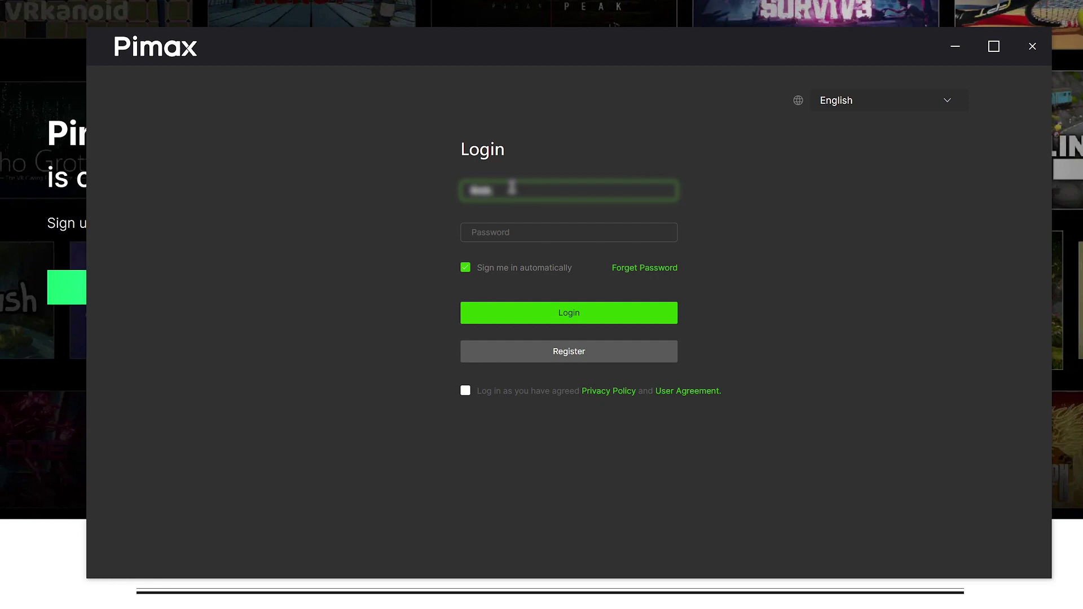
pyautogui.write('@gmail')
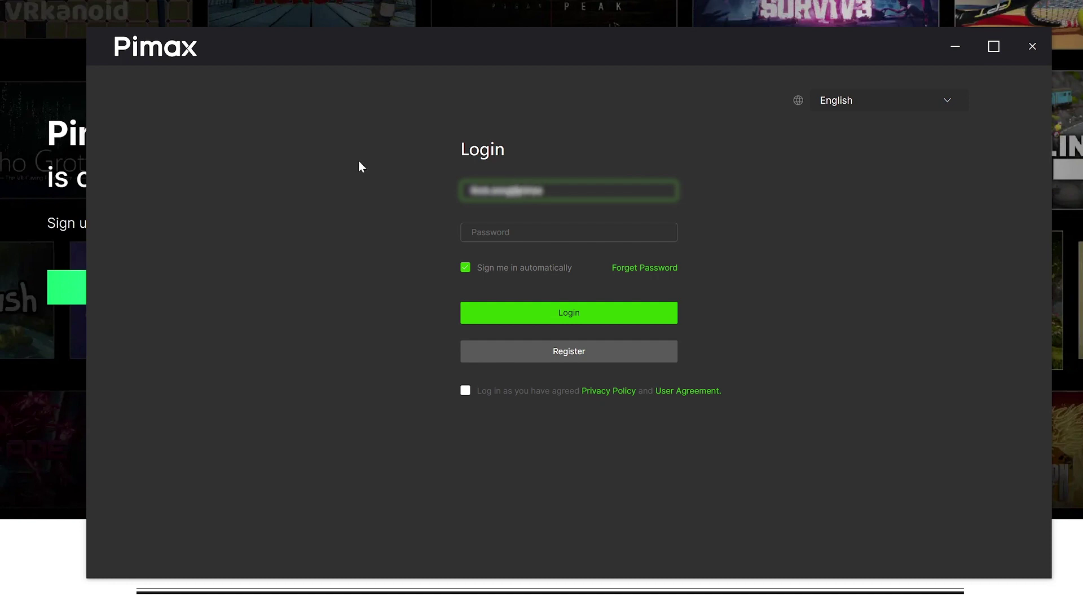
pyautogui.write('.com')
pyautogui.press('Tab')
pyautogui.write('•••••')
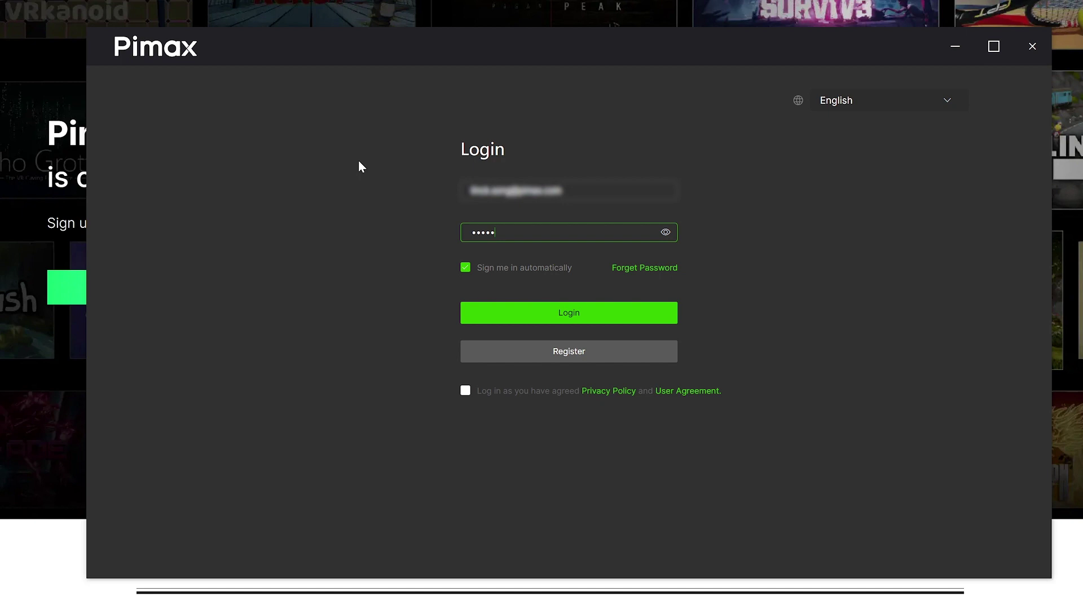
pyautogui.write('•••••••')
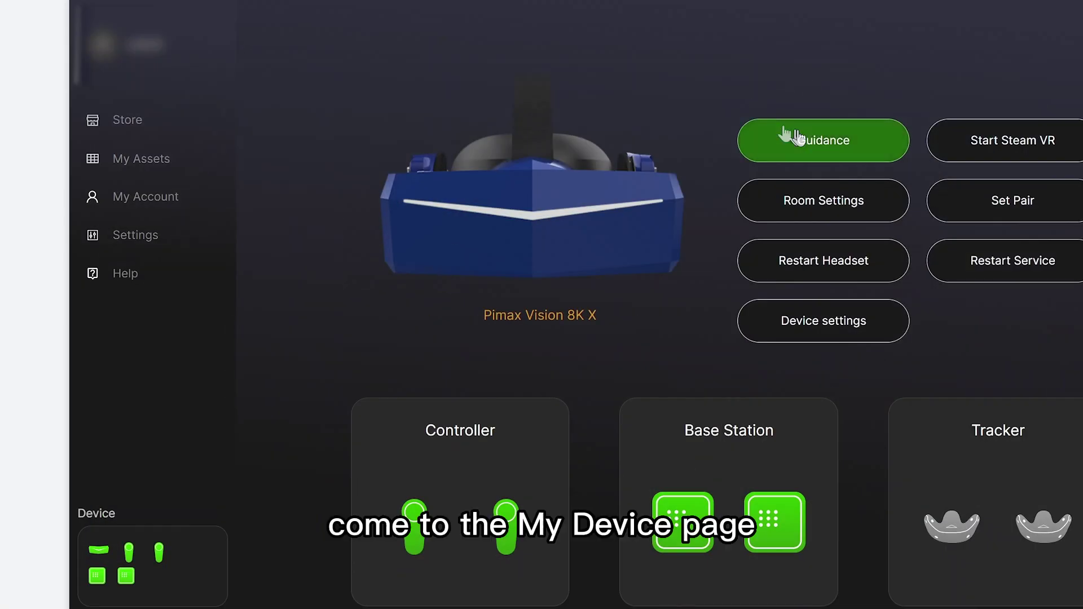
# Start guided headset setup, keep USB power supply and confirm power, USB and DP cables connected
pyautogui.click(825, 142)
pyautogui.click(722, 381)
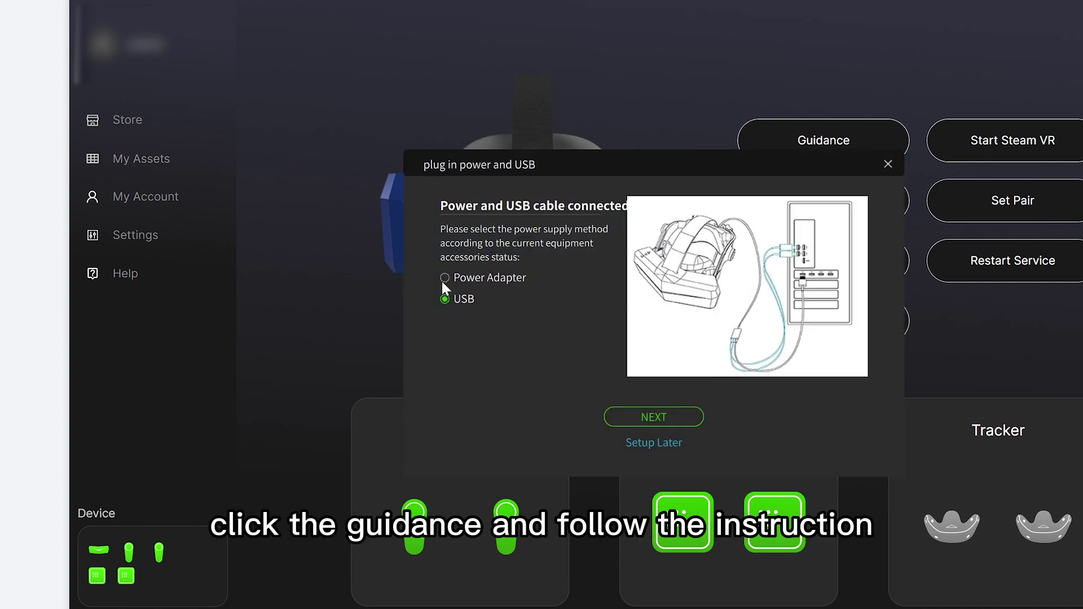
pyautogui.click(445, 278)
pyautogui.click(445, 298)
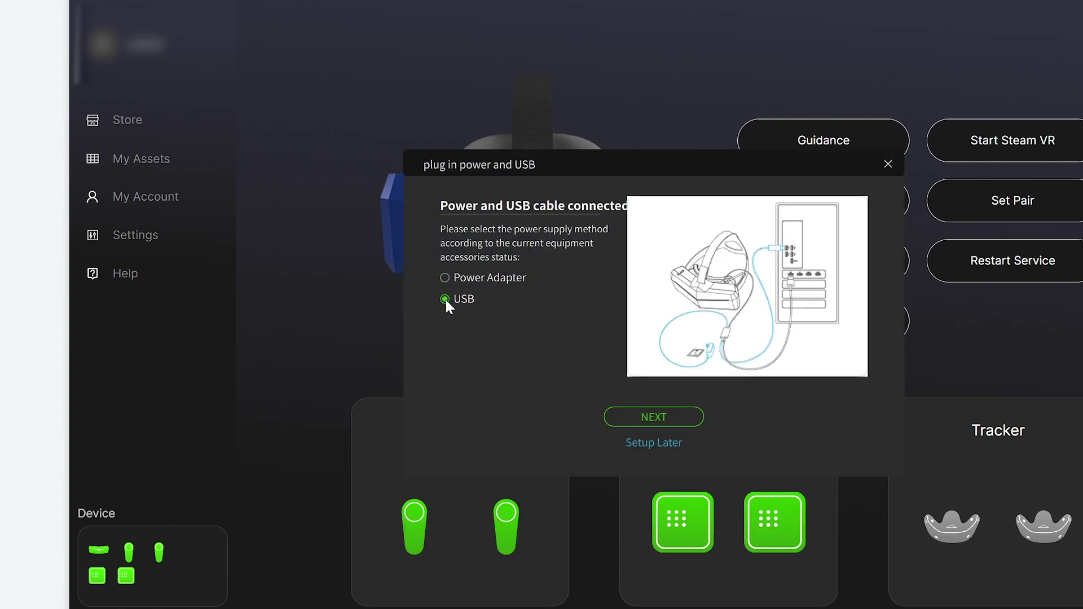
pyautogui.click(683, 419)
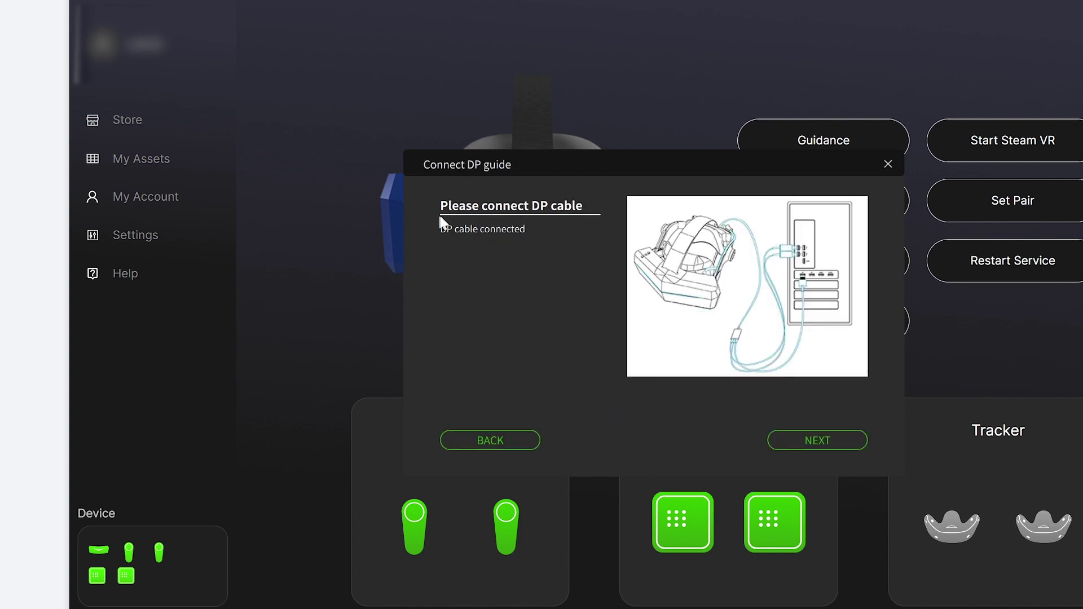
pyautogui.click(797, 441)
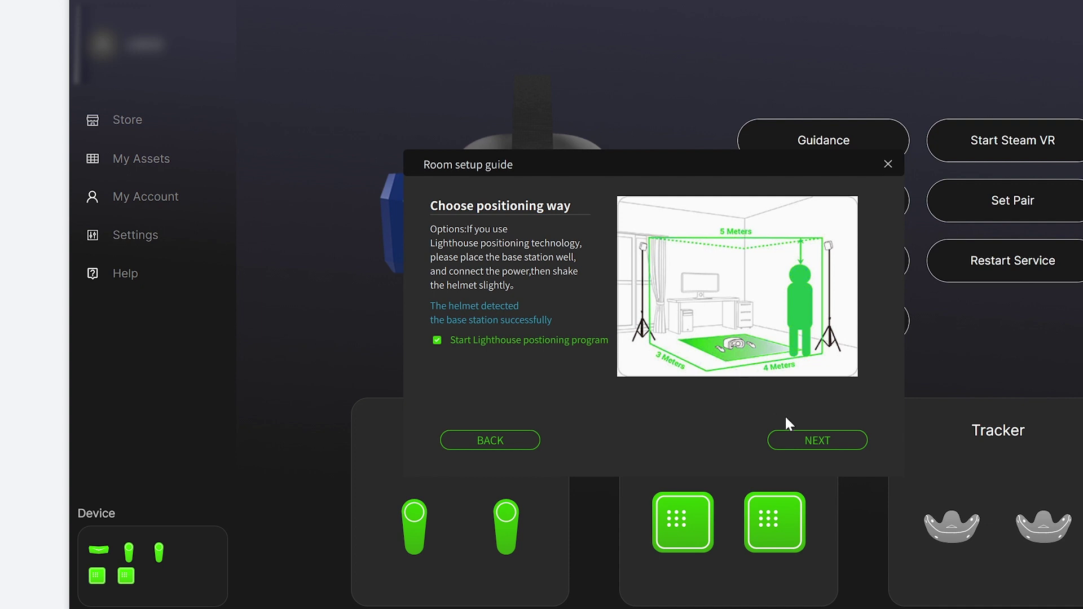
# Accept Lighthouse positioning, skip controller type, then calibrate play-space centre and floor in Room Setup
pyautogui.click(793, 442)
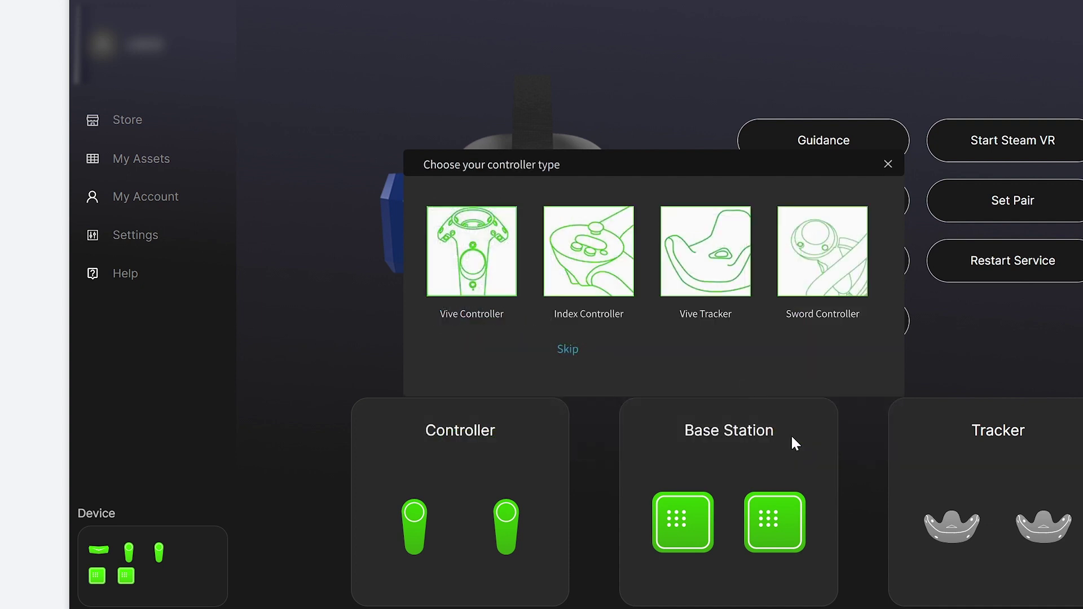
pyautogui.click(566, 350)
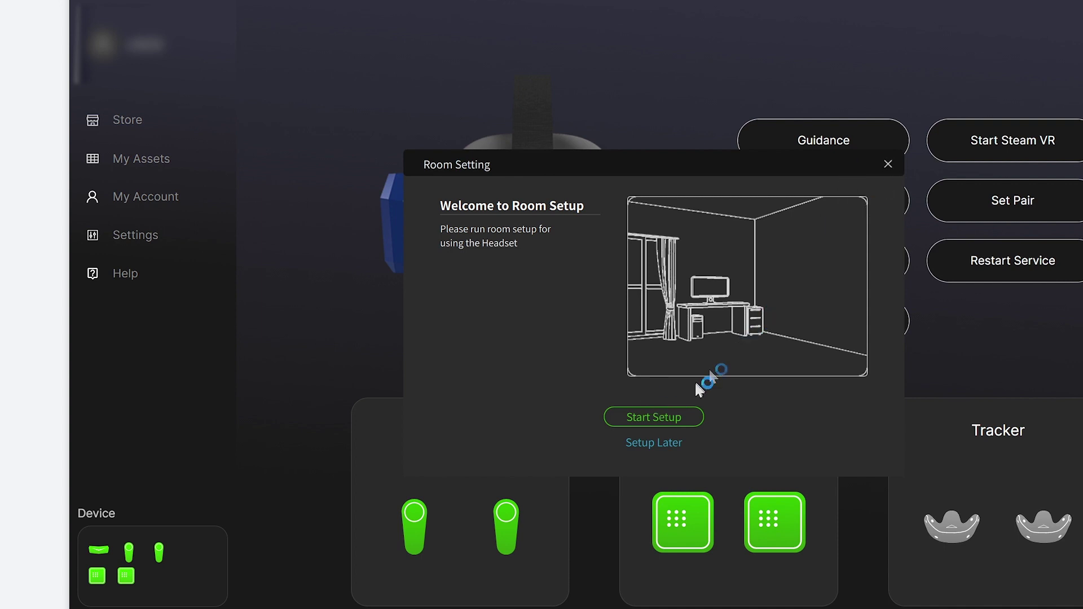
pyautogui.click(666, 406)
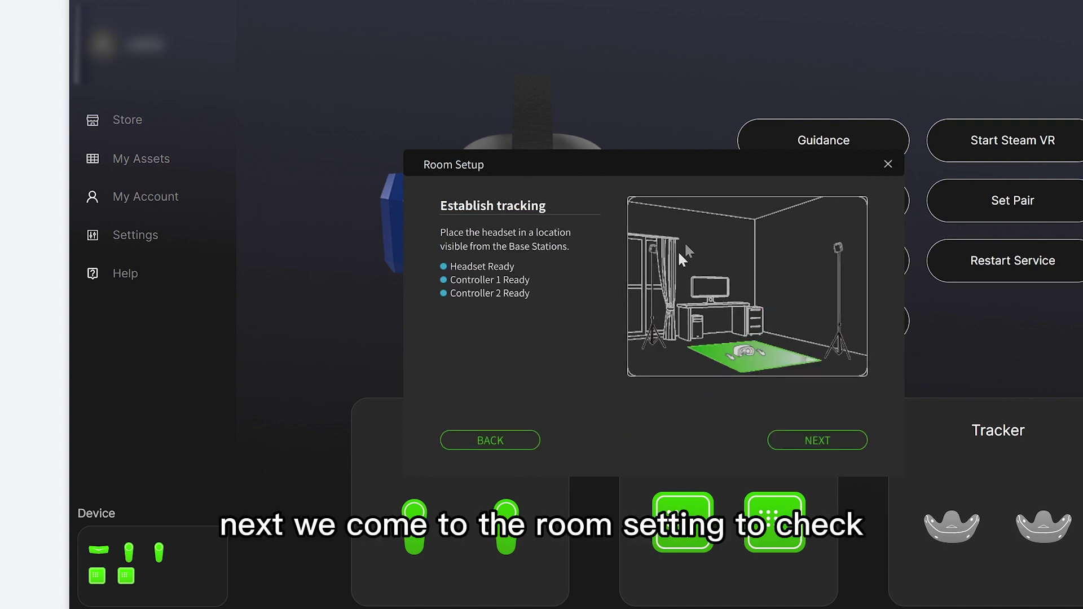
pyautogui.click(799, 441)
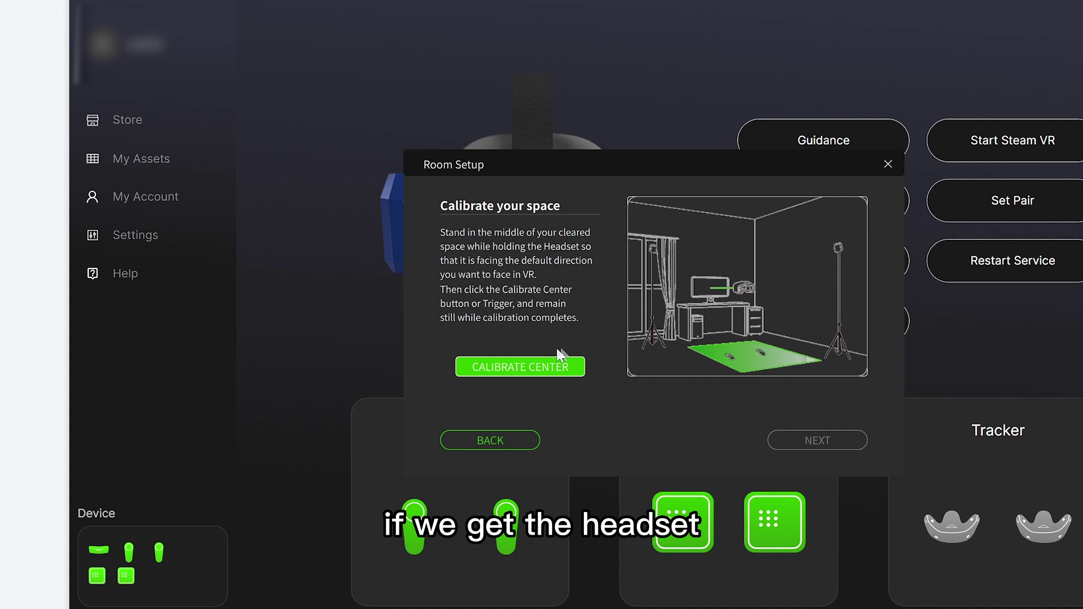
pyautogui.click(539, 370)
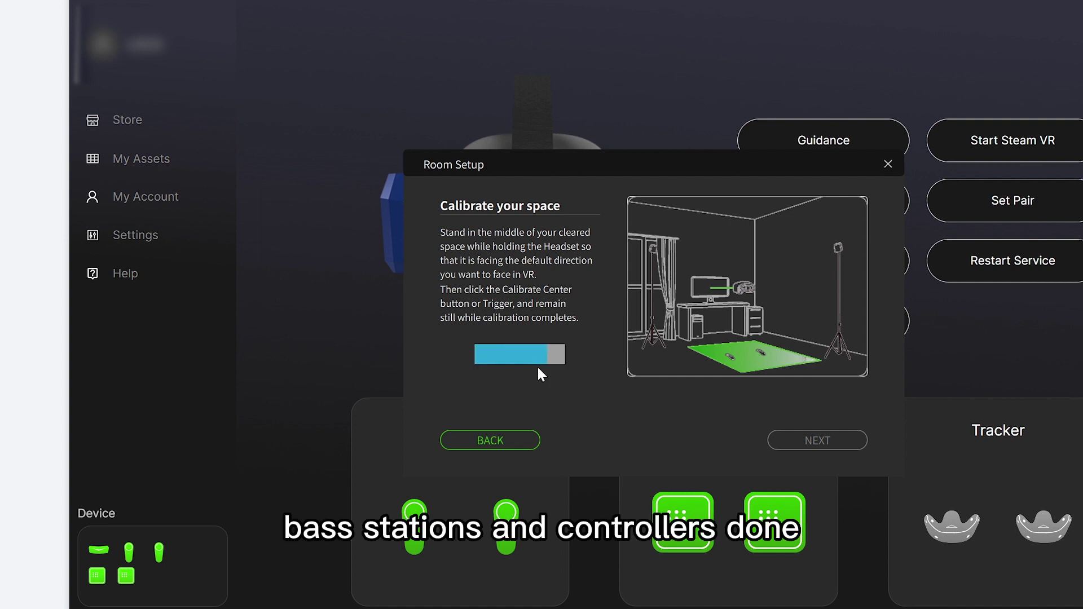
pyautogui.click(802, 437)
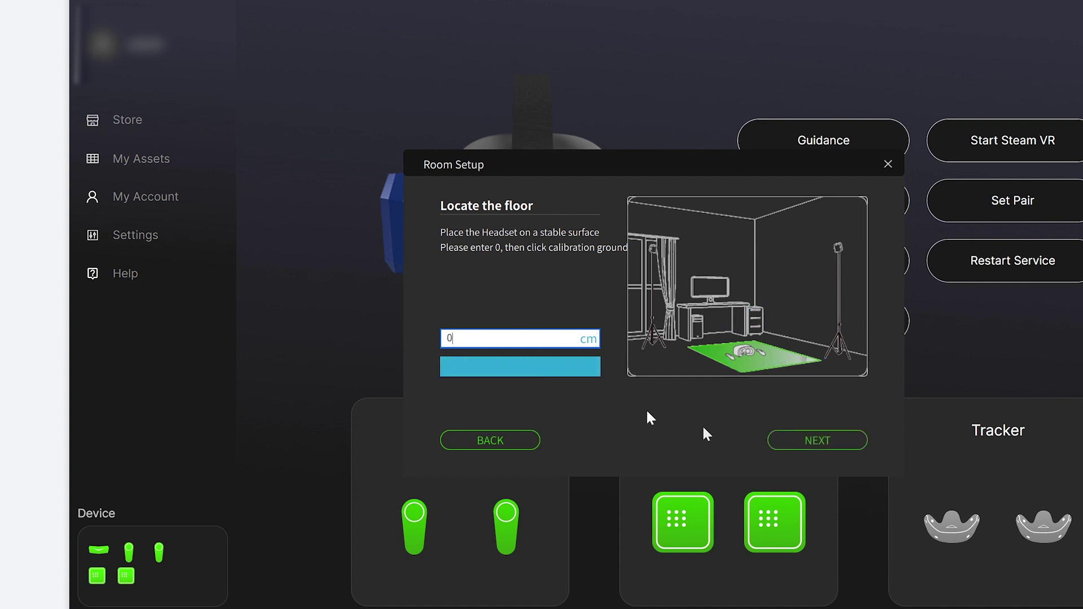
pyautogui.click(797, 441)
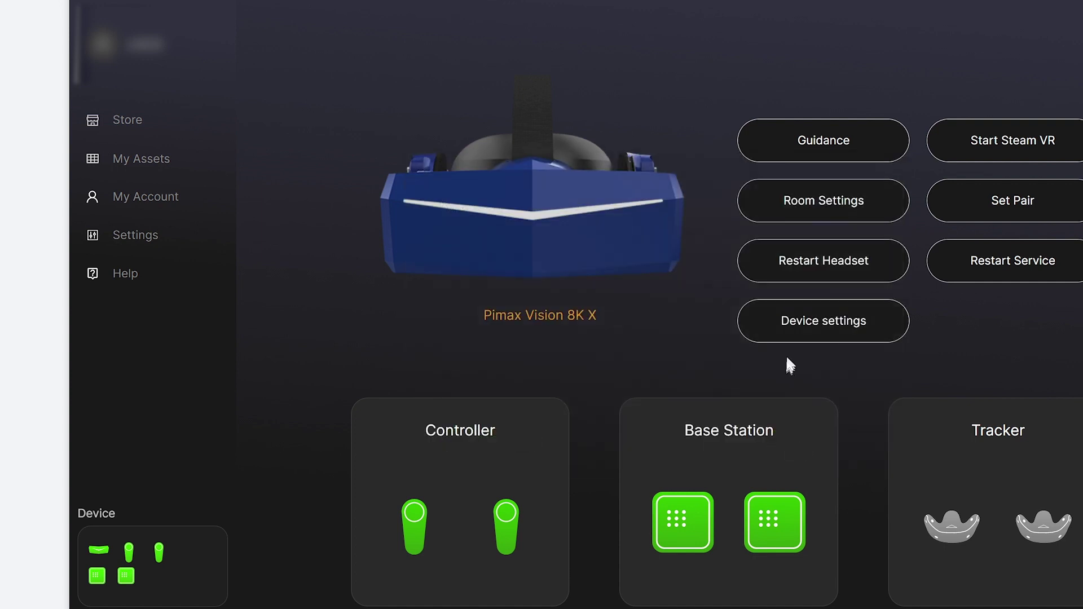
# In Device settings adjust the left horizontal IPD offset and set the right one to 0.4
pyautogui.click(794, 333)
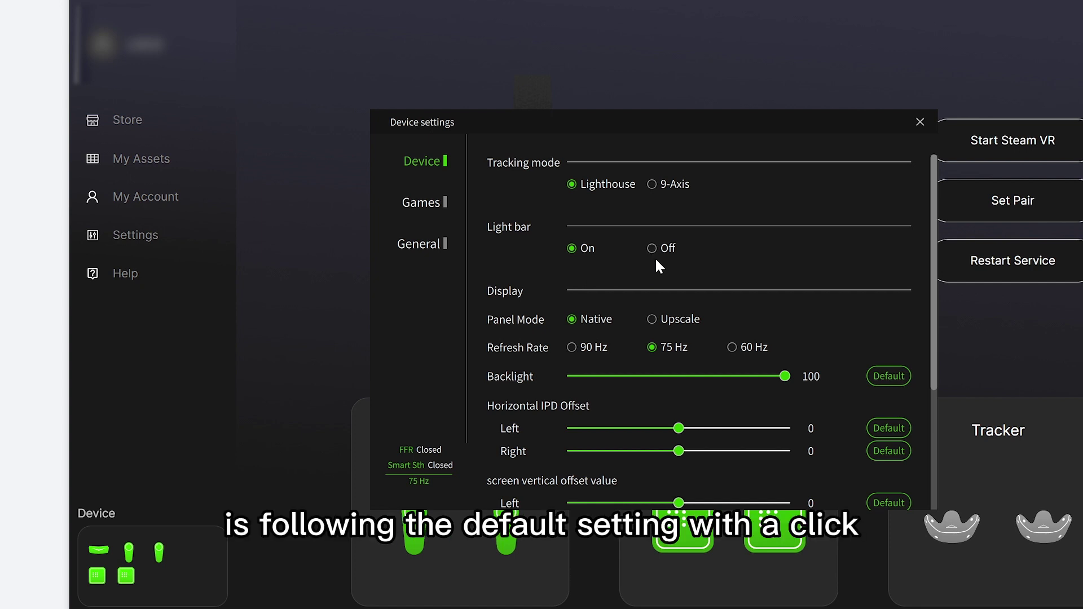
pyautogui.scroll(-1, 656, 260)
pyautogui.scroll(-1, 656, 260)
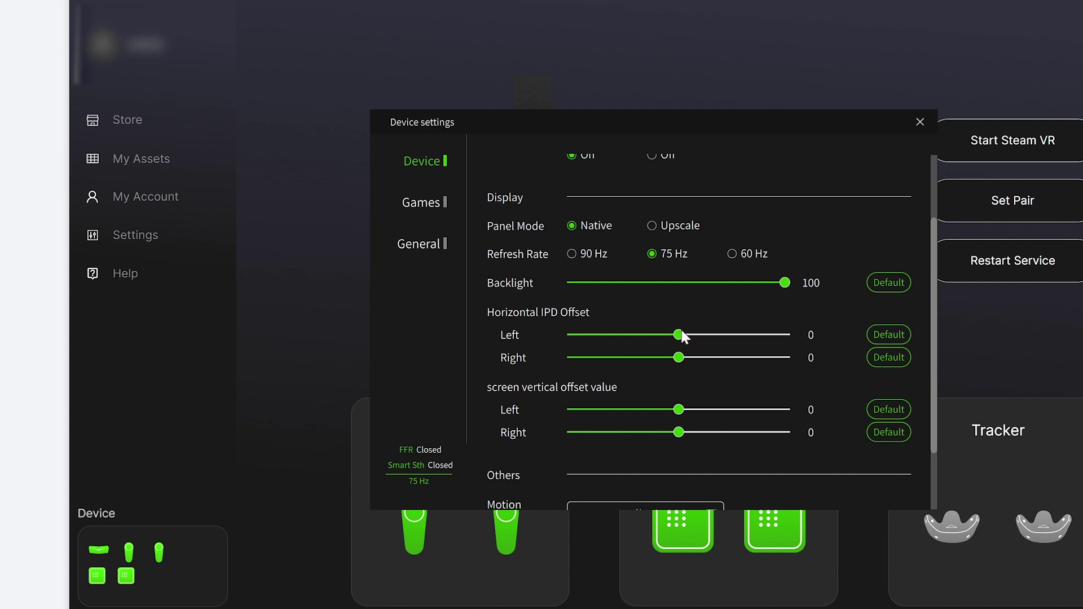
pyautogui.moveTo(702, 331)
pyautogui.mouseDown()
pyautogui.moveTo(669, 336)
pyautogui.moveTo(682, 337)
pyautogui.mouseUp()
pyautogui.moveTo(697, 357); pyautogui.dragTo(681, 358)
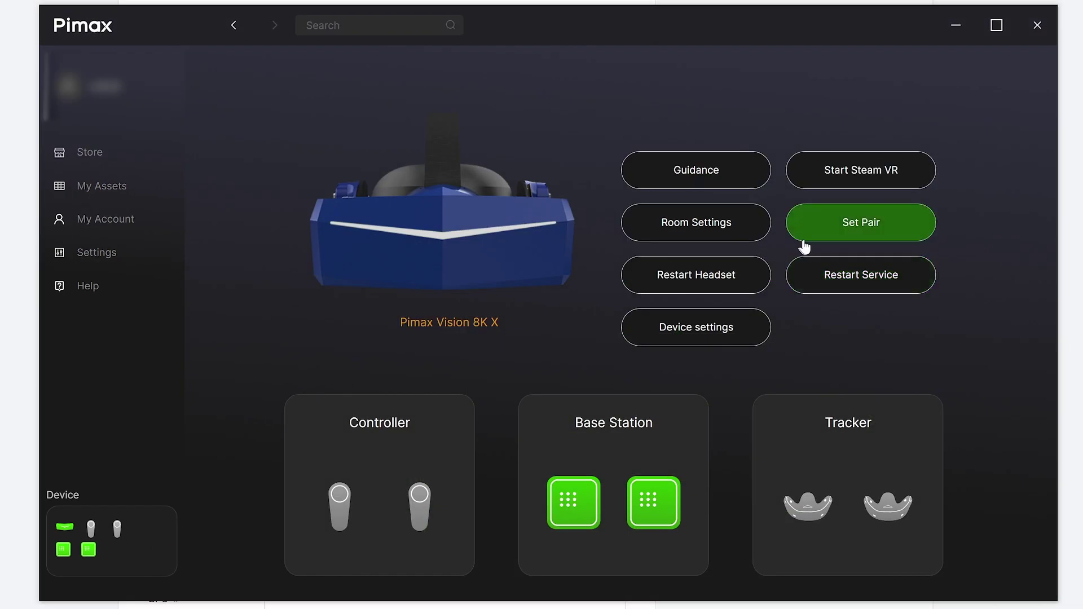
# Pair a Sword Controller, then continue to pair the second controller
pyautogui.click(805, 245)
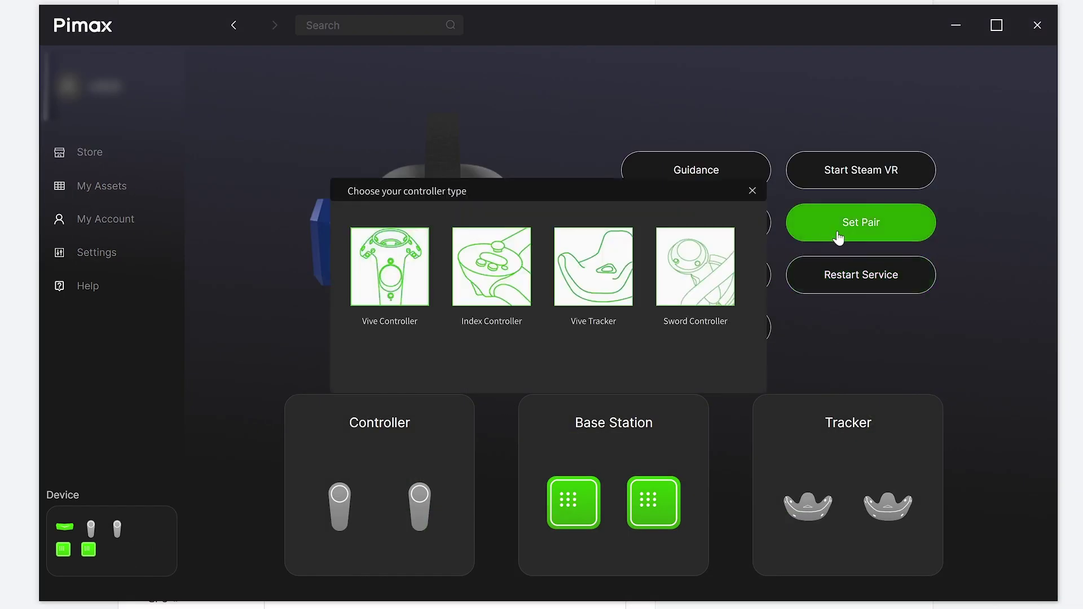
pyautogui.click(683, 282)
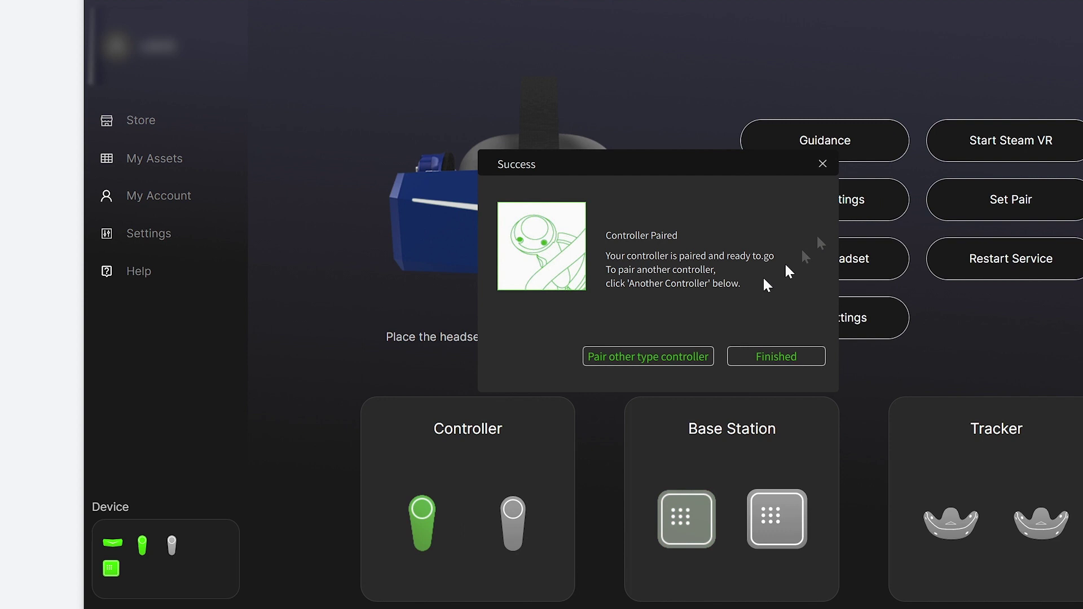
pyautogui.click(660, 362)
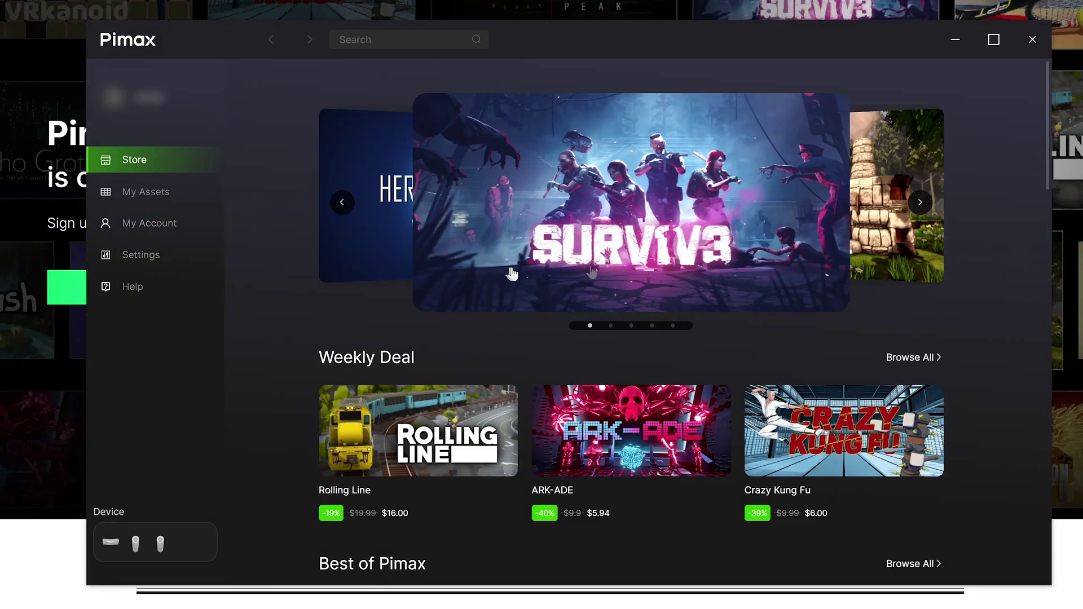
# Browse the Store carousel, then filter My Assets by Pimax, SteamVR, Oculus and all games
pyautogui.click(914, 206)
pyautogui.scroll(-4, 905, 229)
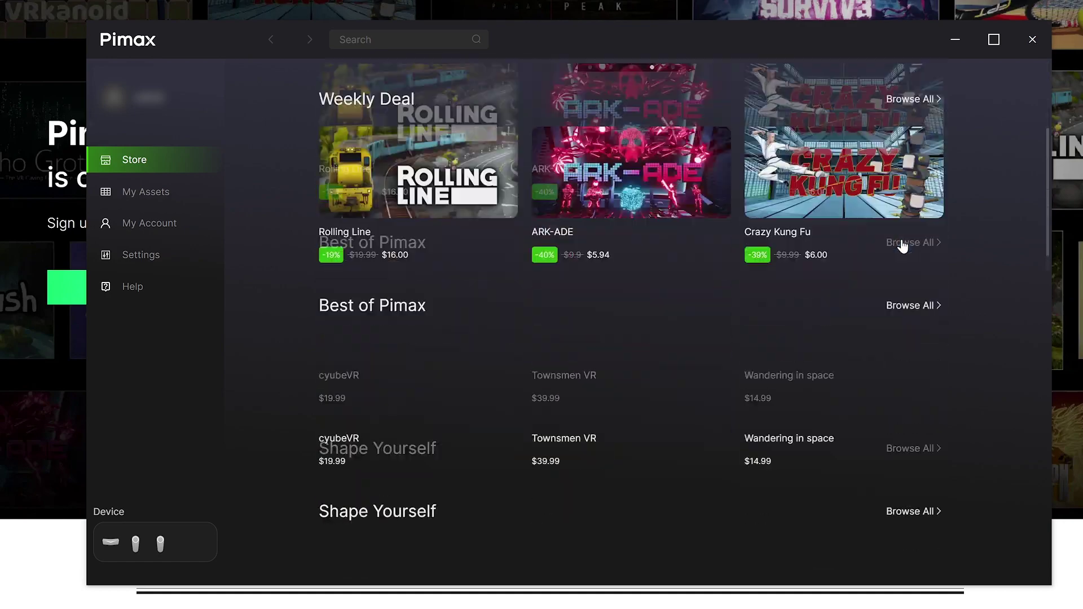
pyautogui.scroll(-4, 902, 241)
pyautogui.scroll(-5, 906, 244)
pyautogui.scroll(-3, 906, 244)
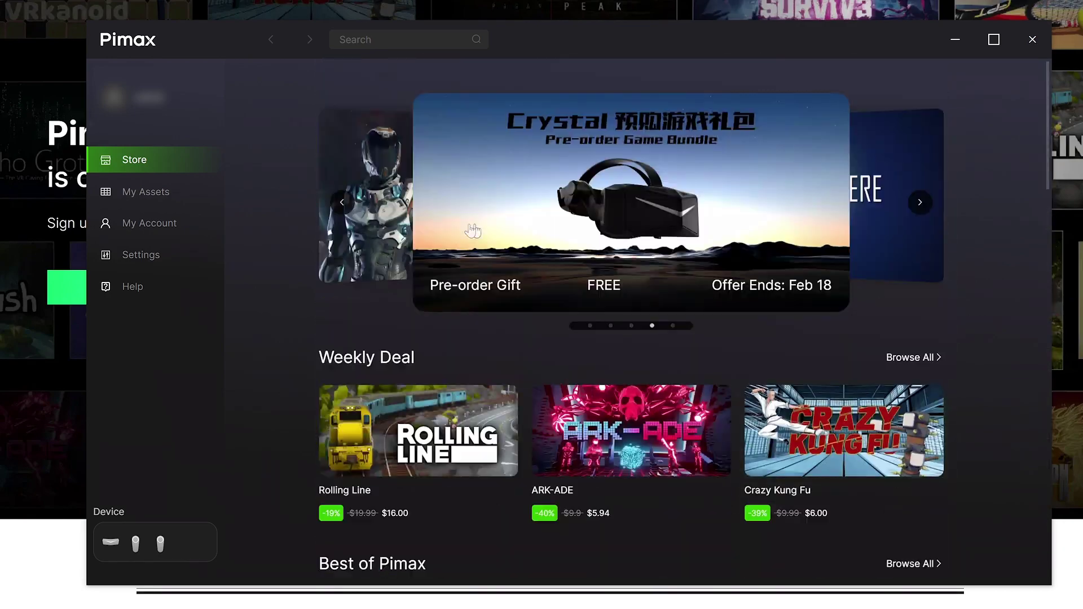
pyautogui.click(205, 191)
pyautogui.scroll(-1, 630, 232)
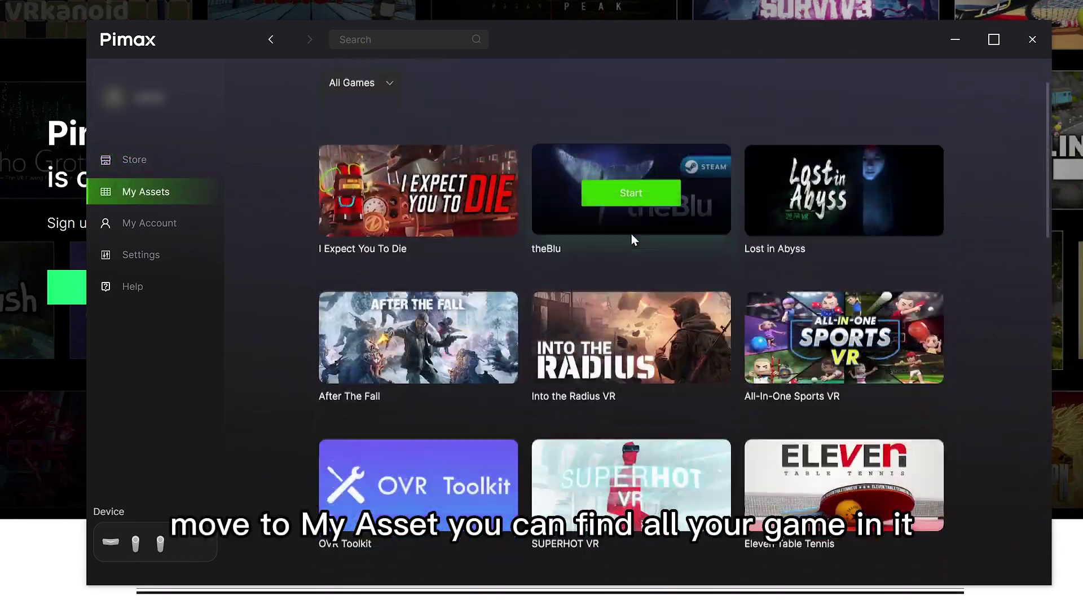
pyautogui.scroll(2, 630, 227)
pyautogui.click(387, 153)
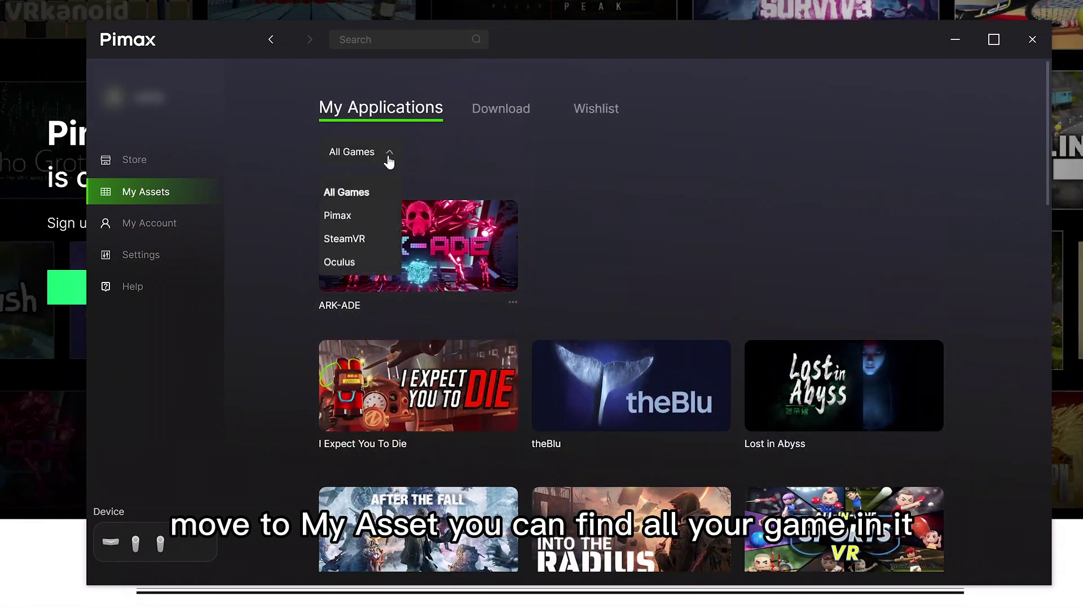
pyautogui.click(375, 212)
pyautogui.click(385, 153)
pyautogui.click(375, 239)
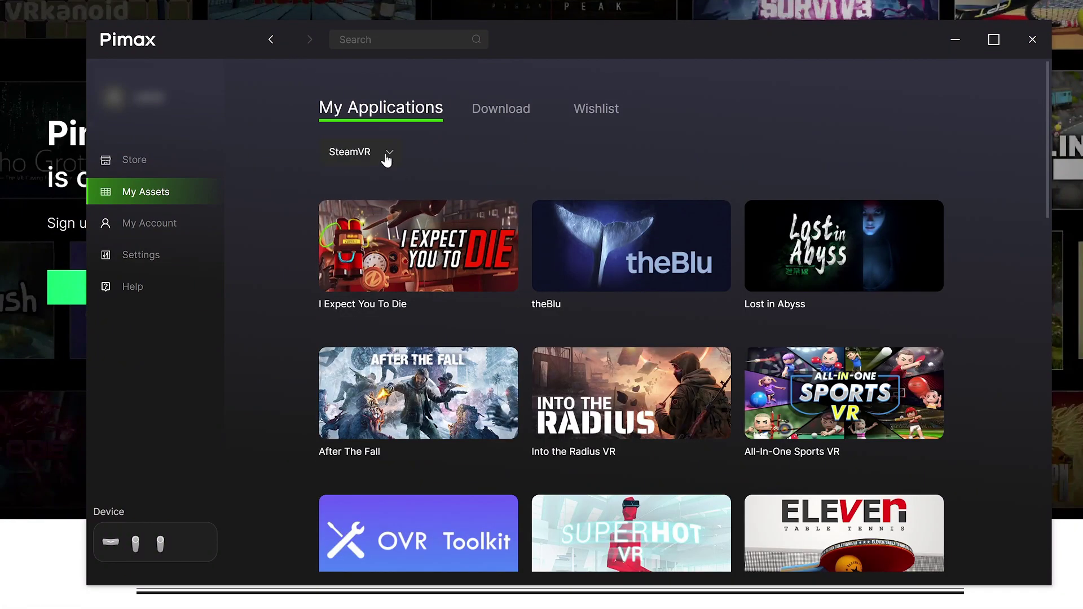
pyautogui.click(385, 153)
pyautogui.click(375, 262)
pyautogui.click(382, 153)
pyautogui.click(346, 191)
pyautogui.scroll(-3, 459, 236)
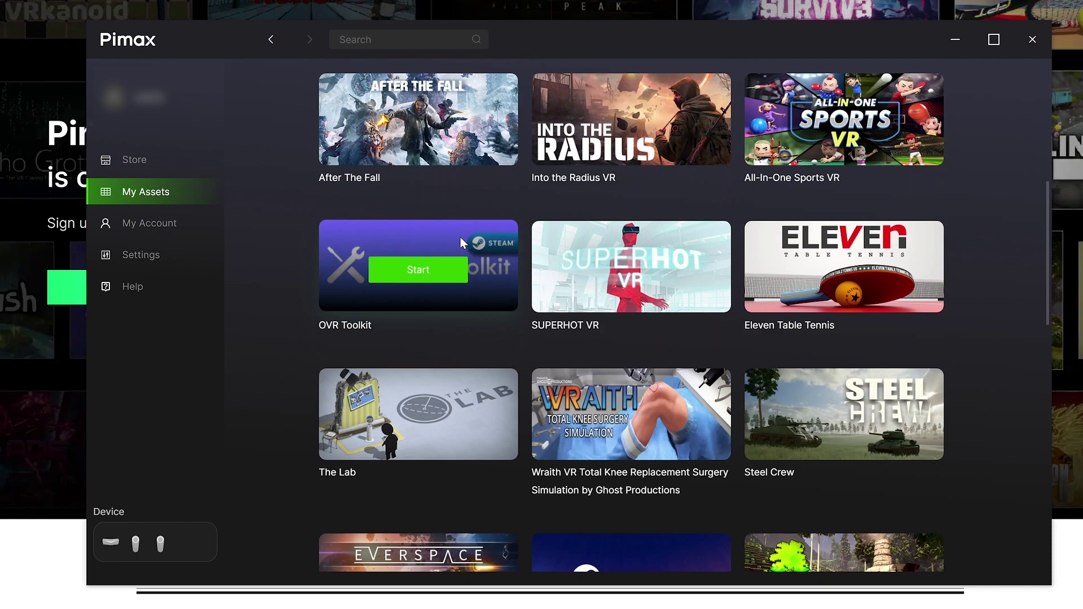
pyautogui.scroll(3, 470, 116)
# Review downloads, wishlist, My Account orders, reviews and code redemption, Settings, then reach Help
pyautogui.click(500, 109)
pyautogui.click(596, 109)
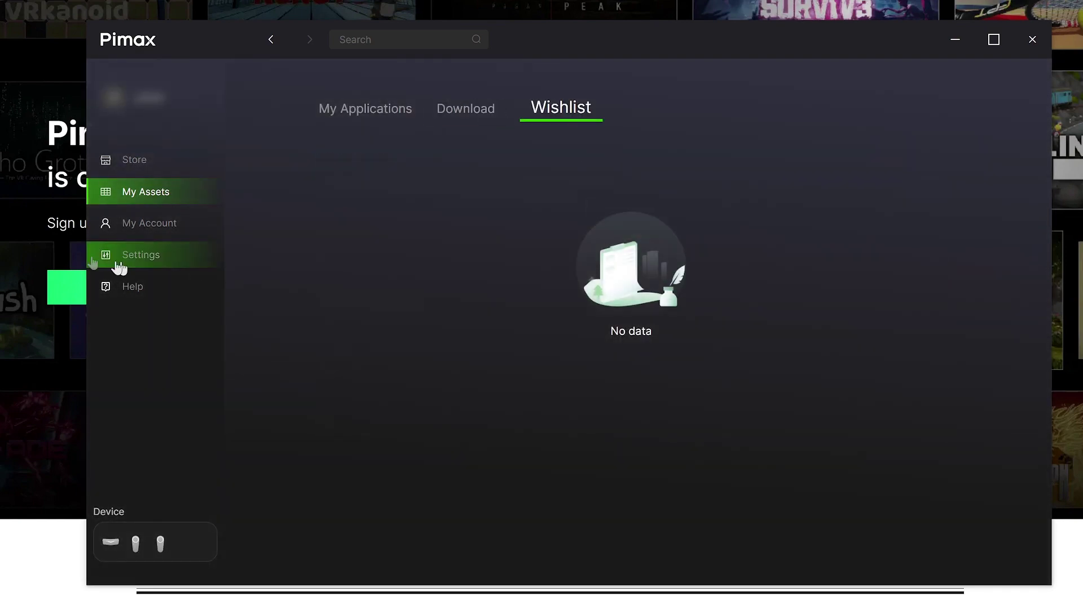
pyautogui.click(149, 222)
pyautogui.scroll(-3, 476, 110)
pyautogui.scroll(3, 475, 111)
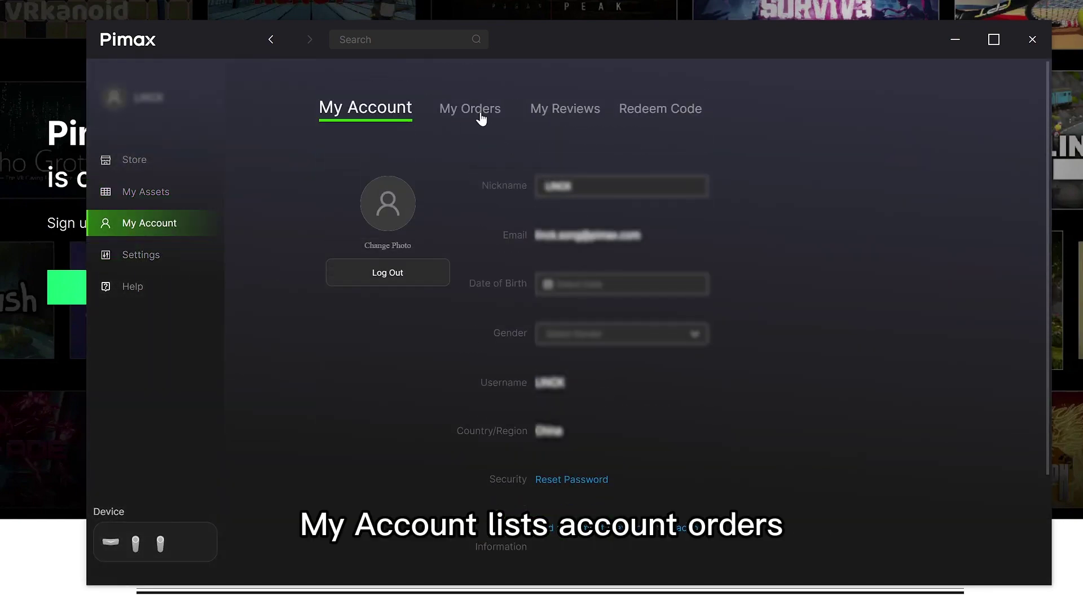
pyautogui.click(475, 111)
pyautogui.click(554, 109)
pyautogui.click(649, 108)
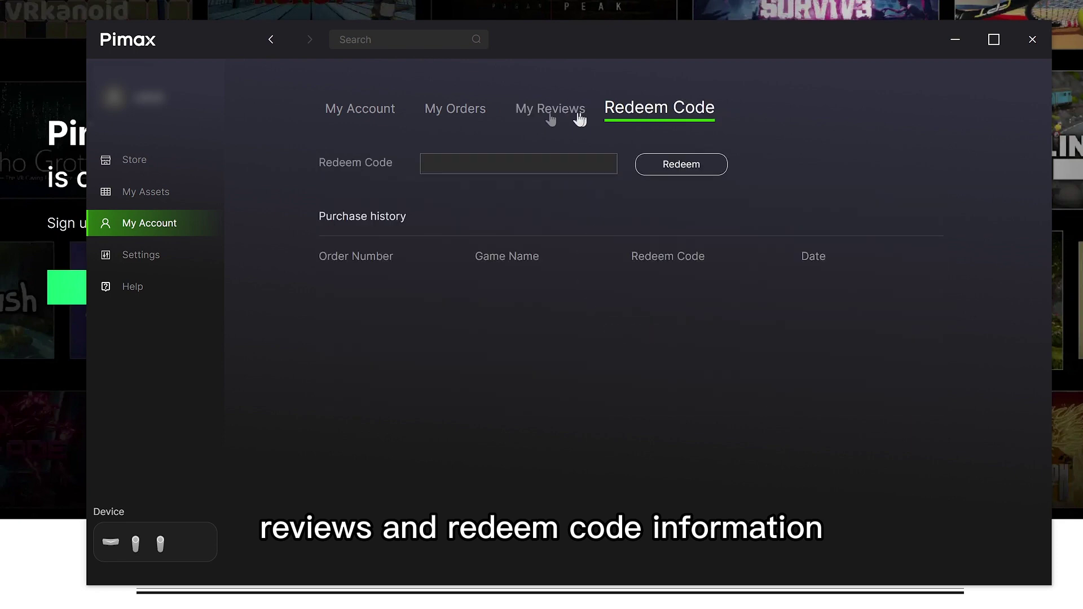
pyautogui.click(178, 257)
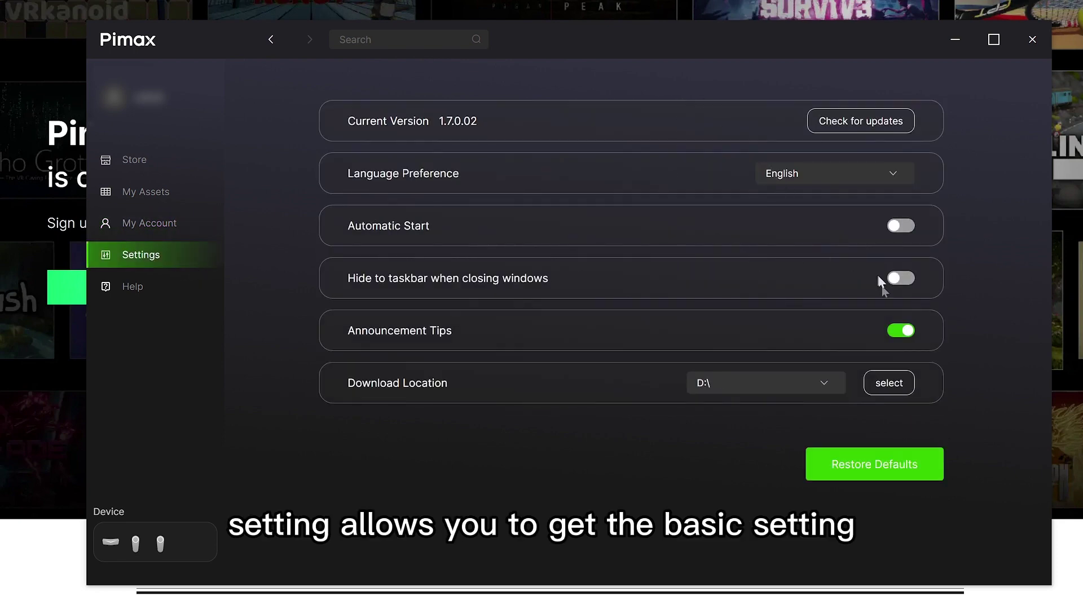
pyautogui.click(132, 286)
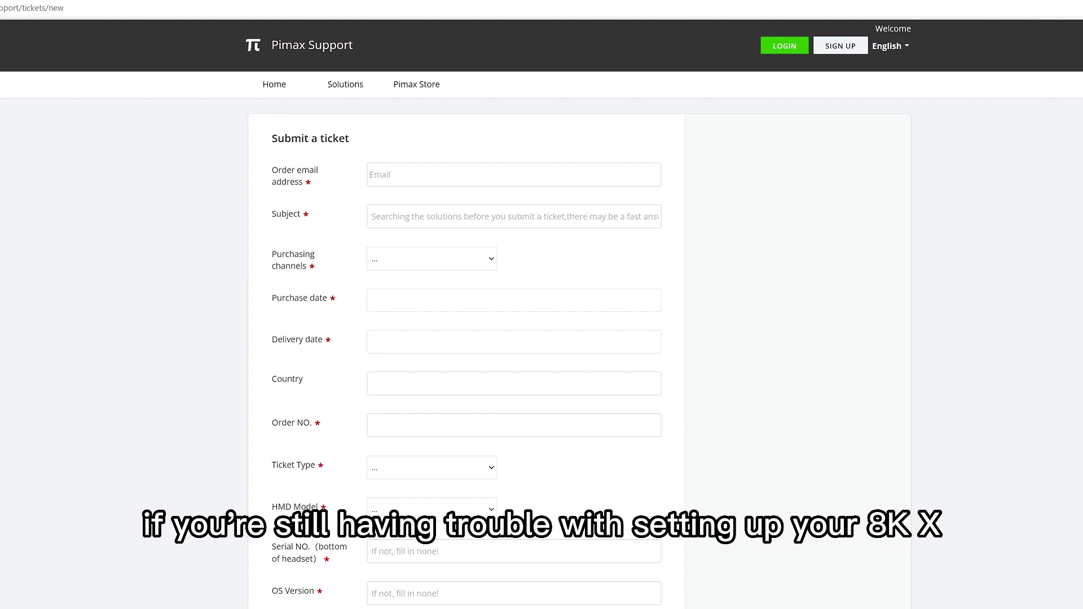
pyautogui.scroll(-5, 778, 341)
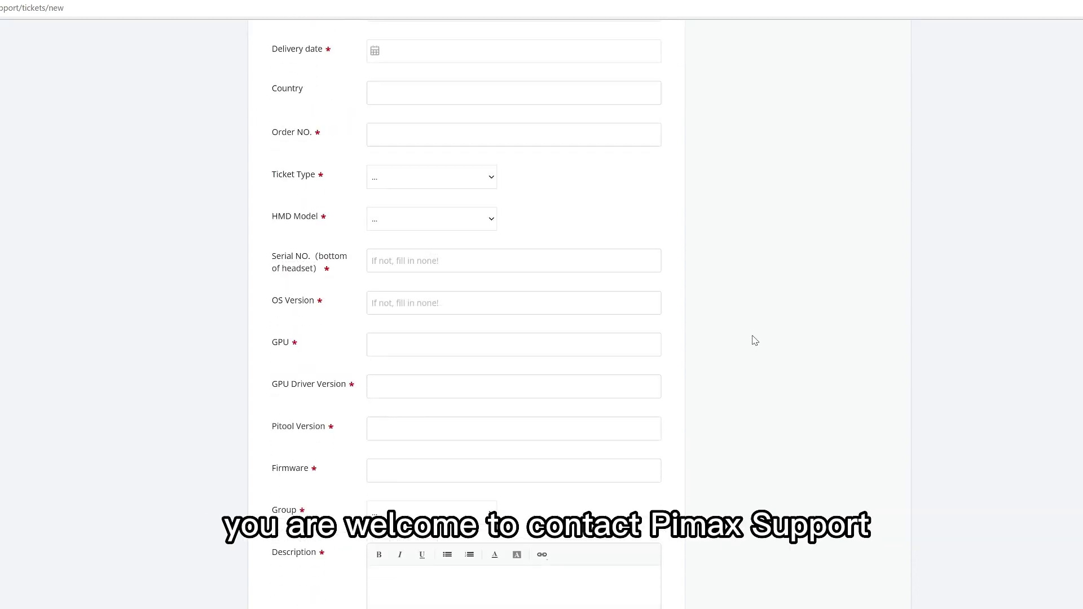
pyautogui.scroll(2, 756, 341)
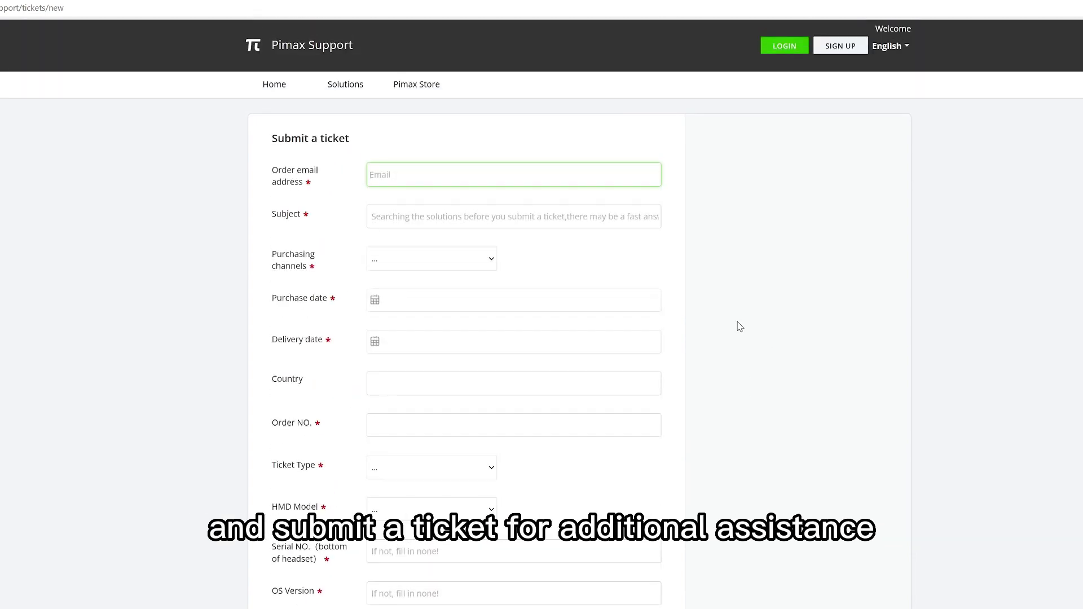